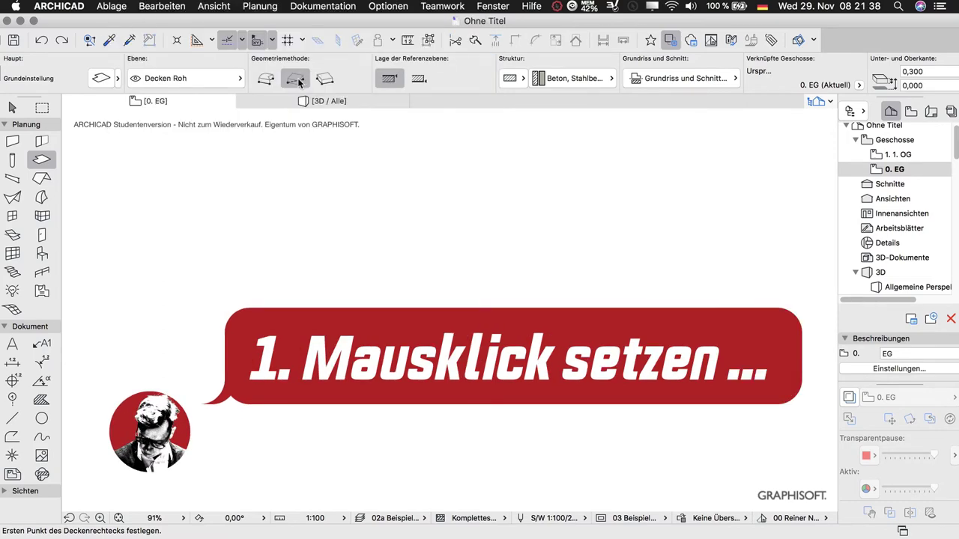
Draw a rectangular slab 10 m long and 8 m wide in the EG floor plan and show it in 3D.
left_click(278, 404)
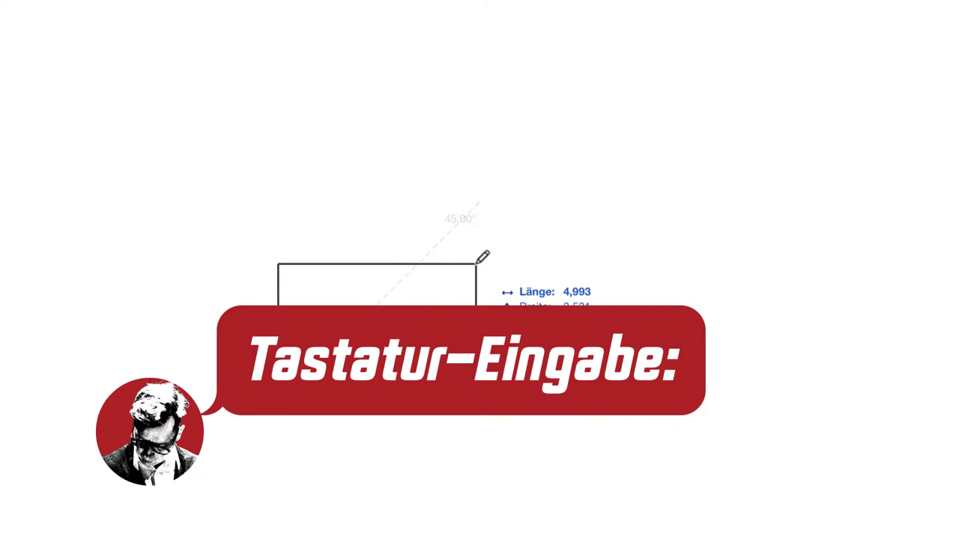
type("x")
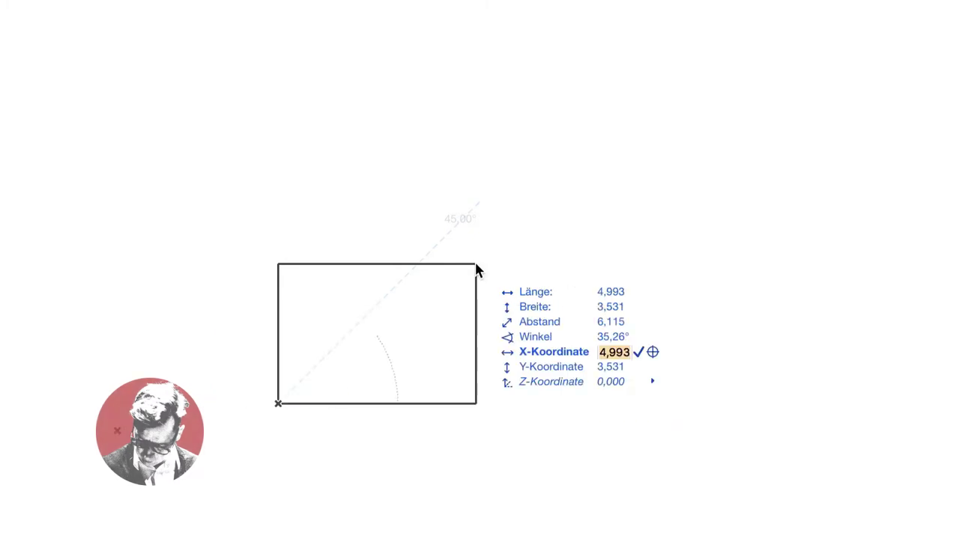
type("10y")
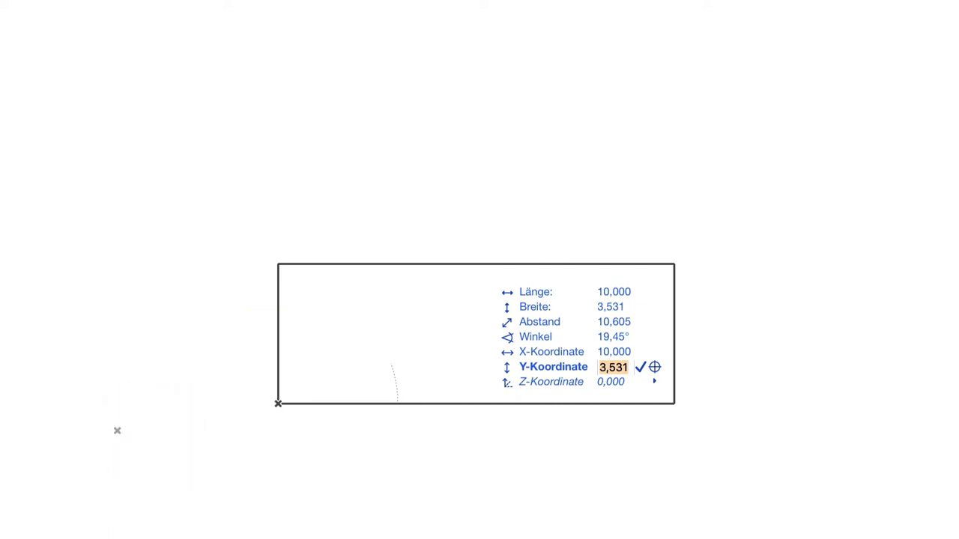
type("8")
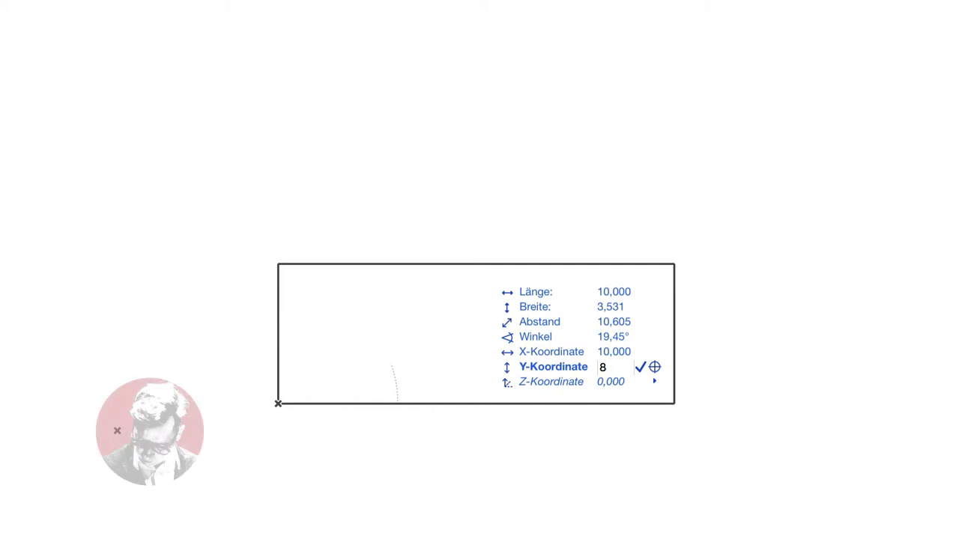
key("Return")
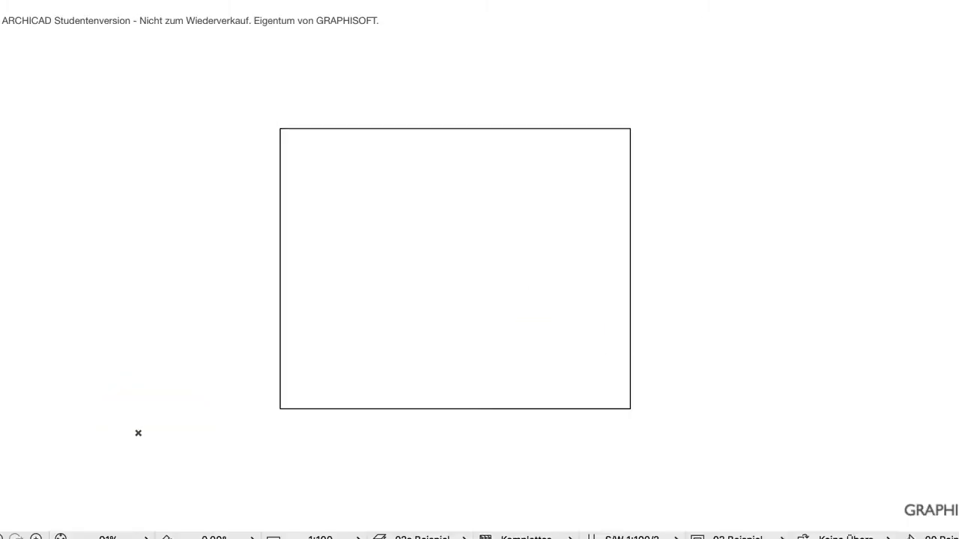
key("super+3")
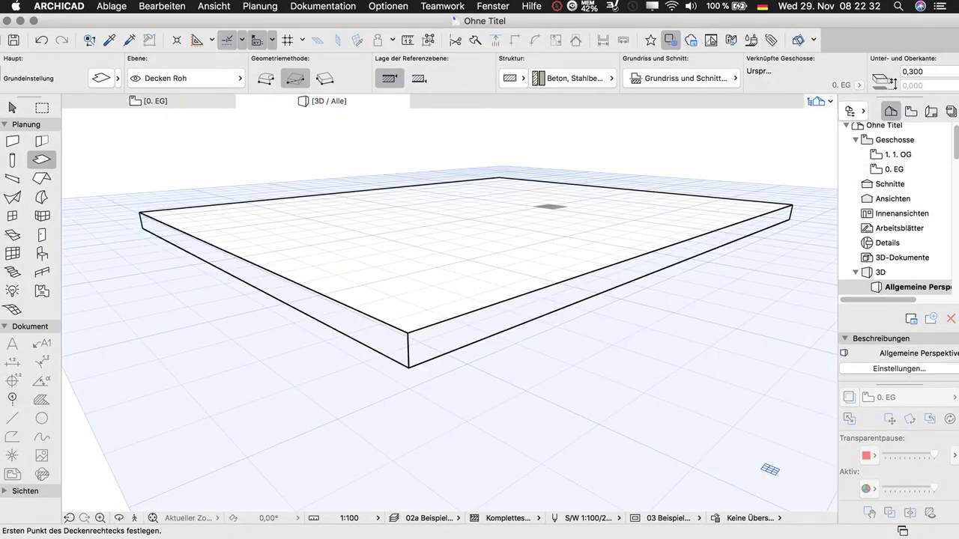
Measure the slab's long lower edge from corner to corner in the floor plan.
key("F2")
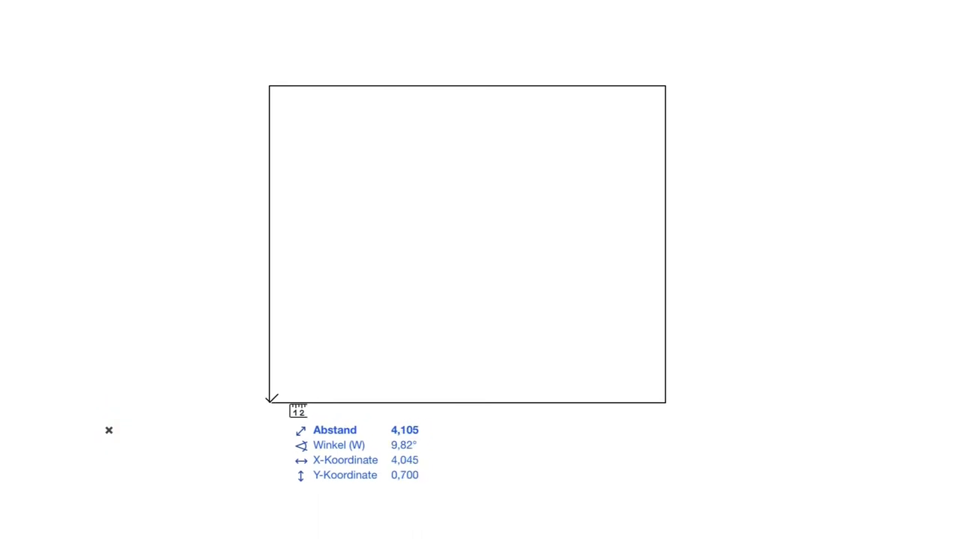
left_click(269, 402)
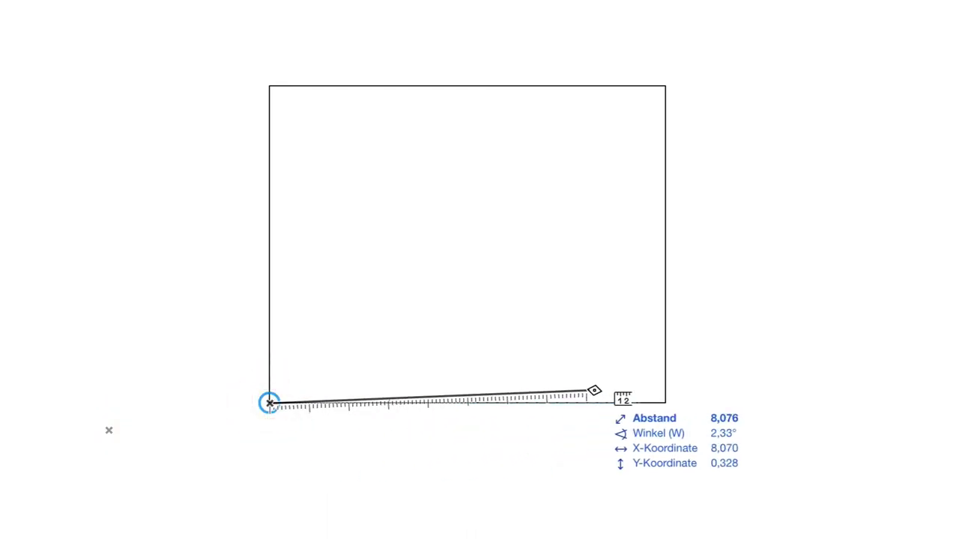
left_click(665, 402)
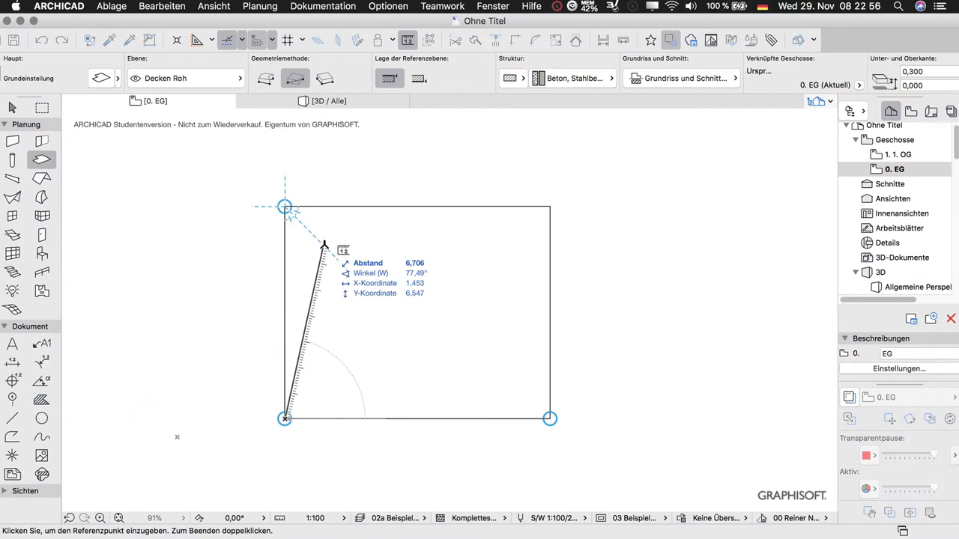
key("Escape")
key("Escape")
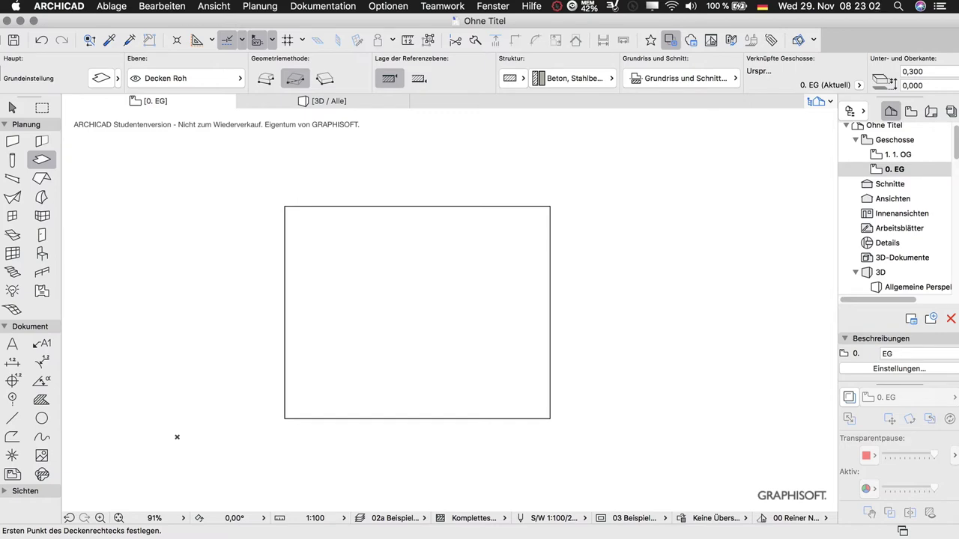
Show the slab in 3D using the 3D style Schattierung mit Schatten.
key("F3")
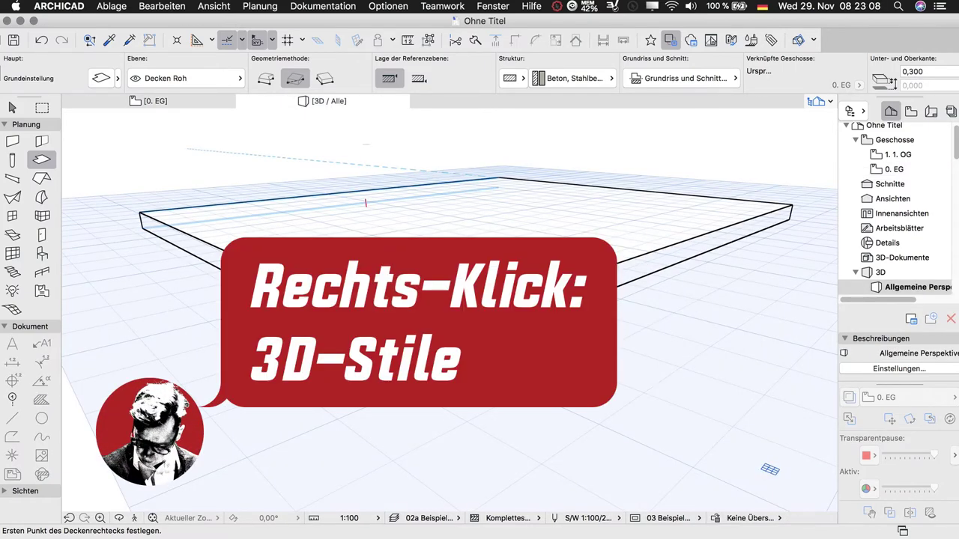
right_click(366, 143)
mouse_move(399, 150)
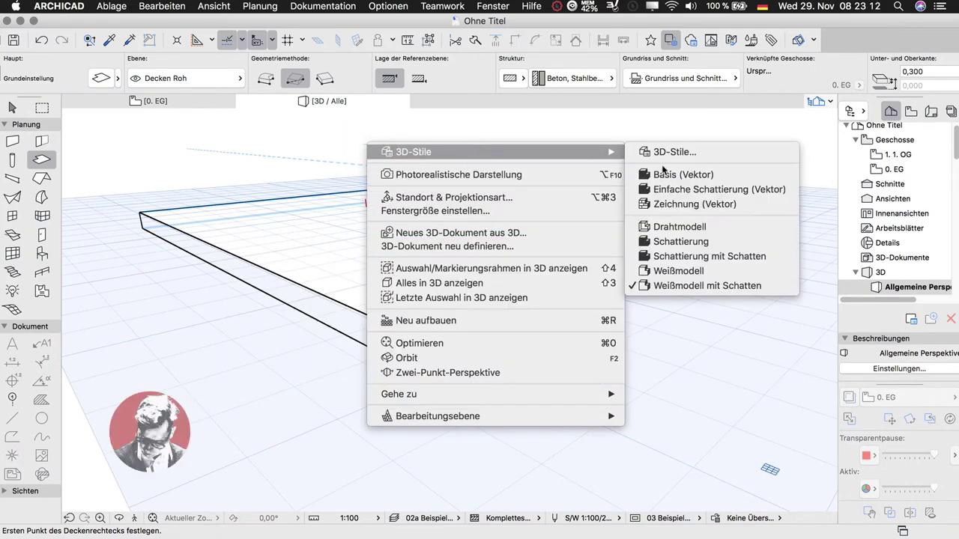
left_click(695, 256)
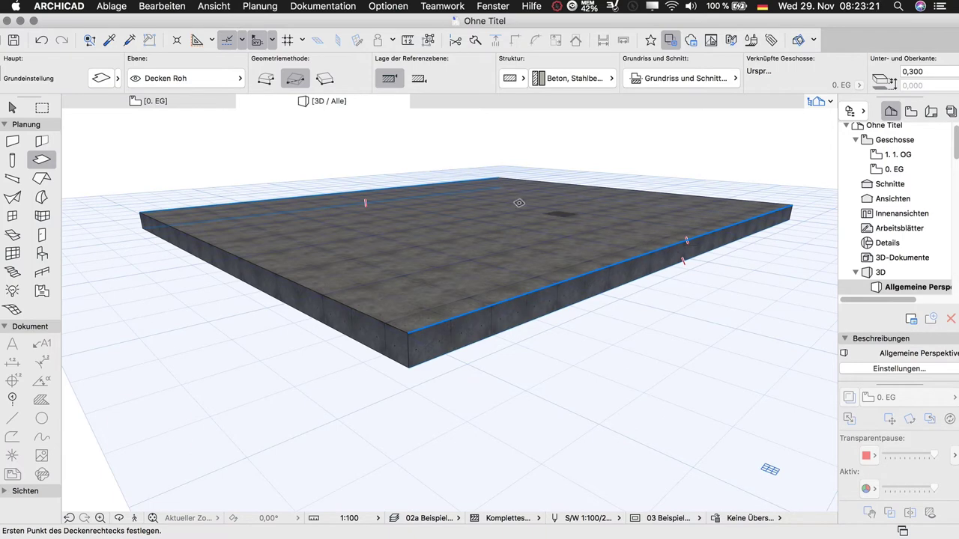
Set the 3D style to Weißmodell mit Schatten.
right_click(424, 145)
mouse_move(453, 152)
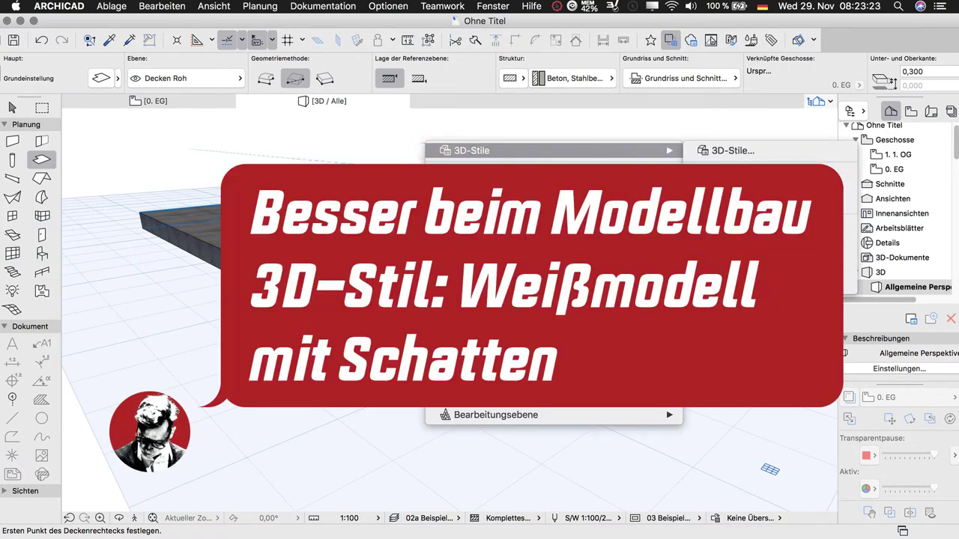
left_click(756, 282)
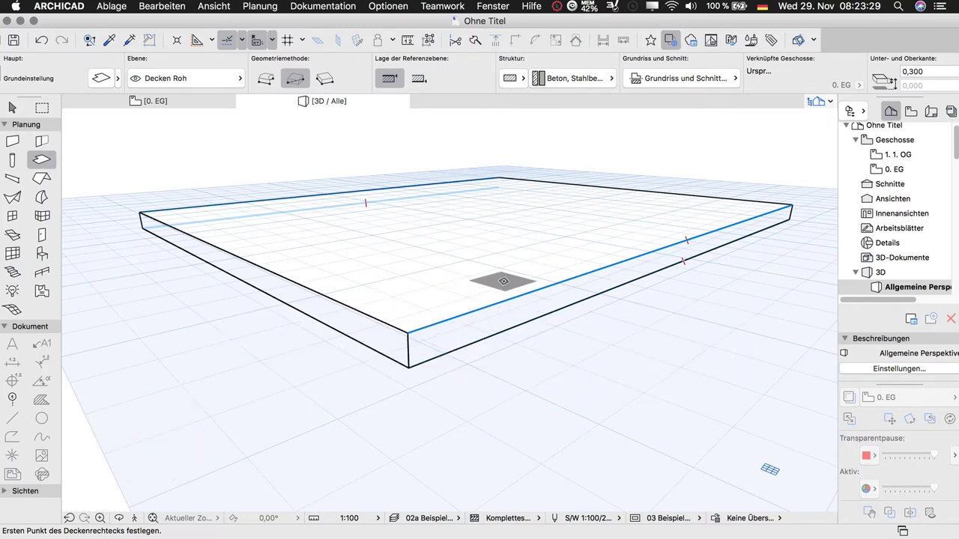
Select the slab in the 3D view and set its thickness to 1 m in its selection settings.
mouse_move(504, 284)
middle_mouse_down("shift")
mouse_move(467, 218)
mouse_move(467, 255)
mouse_move(494, 270)
mouse_move(516, 257)
mouse_move(456, 251)
mouse_move(490, 266)
mouse_move(516, 257)
mouse_move(481, 281)
mouse_move(488, 283)
middle_mouse_up("shift")
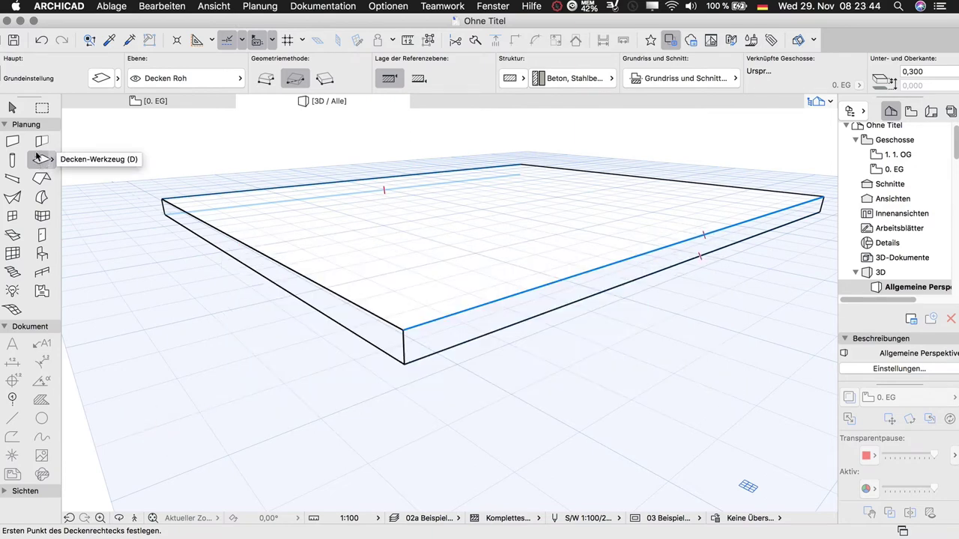
left_click(349, 233, "shift")
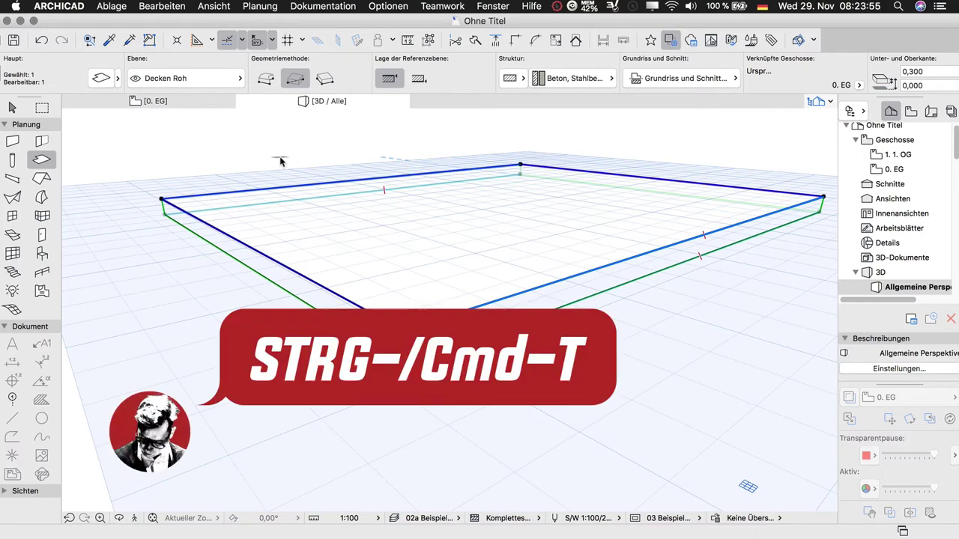
key("super+t")
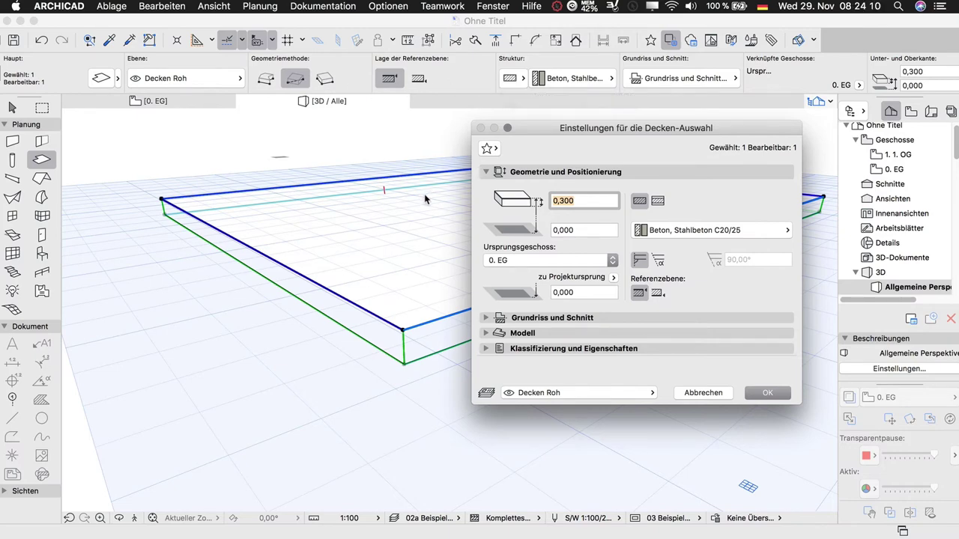
left_click_drag(523, 131, 417, 124)
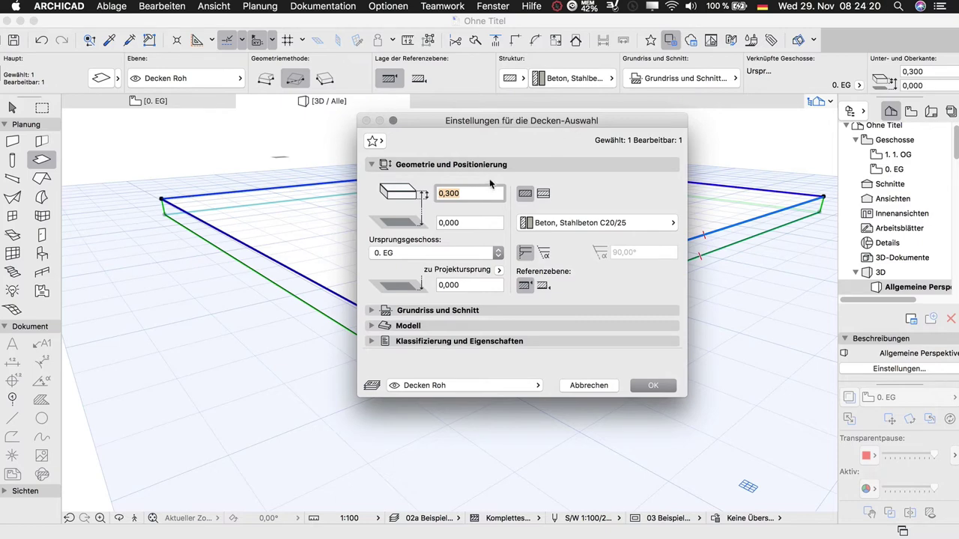
left_click(371, 311)
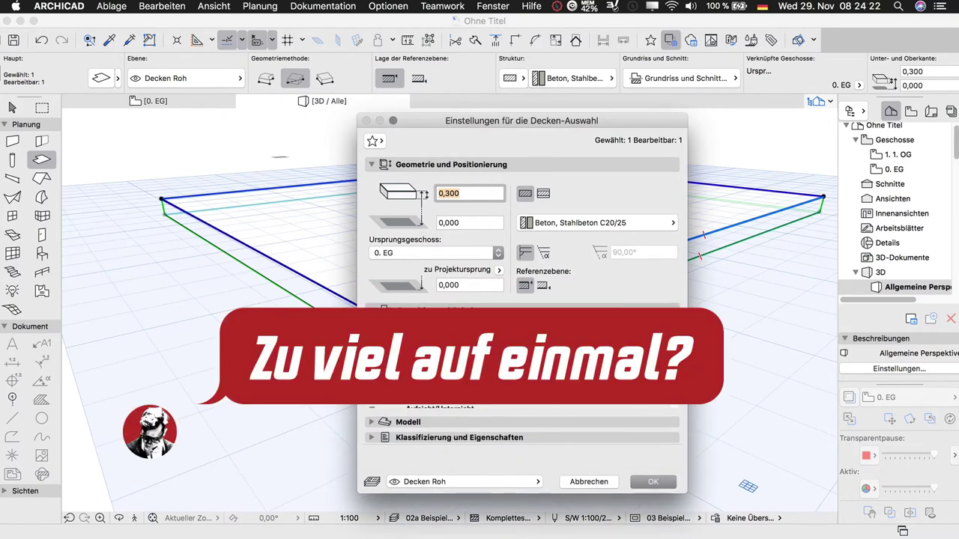
left_click(370, 311)
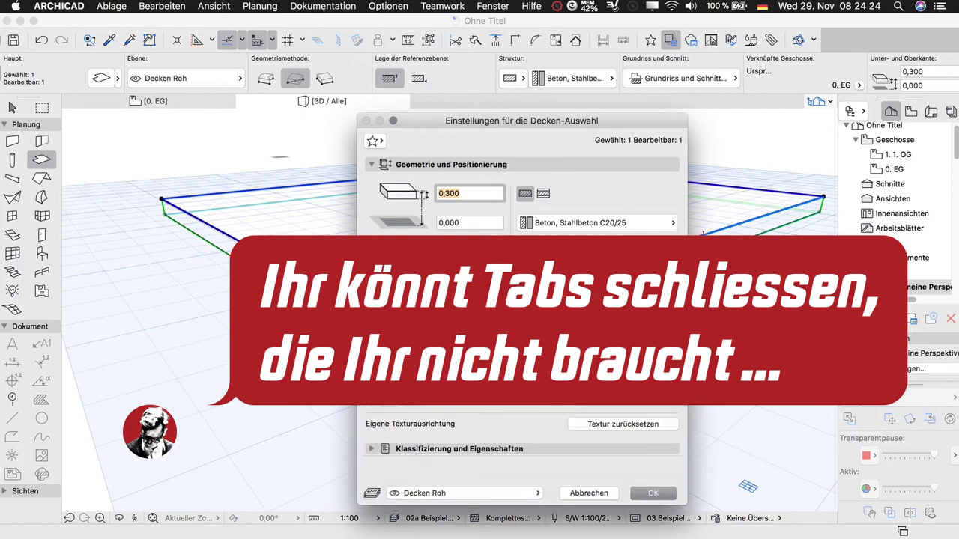
left_click(371, 312)
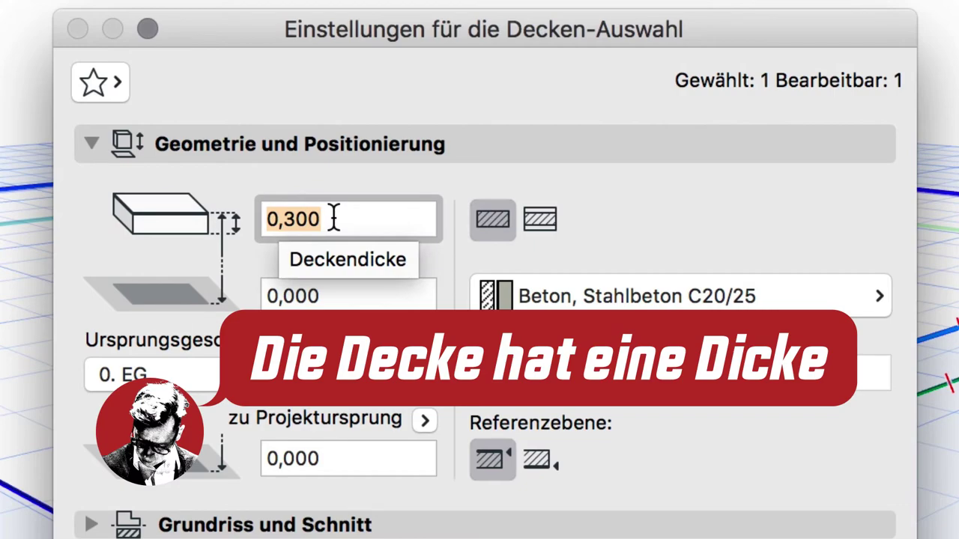
type("1")
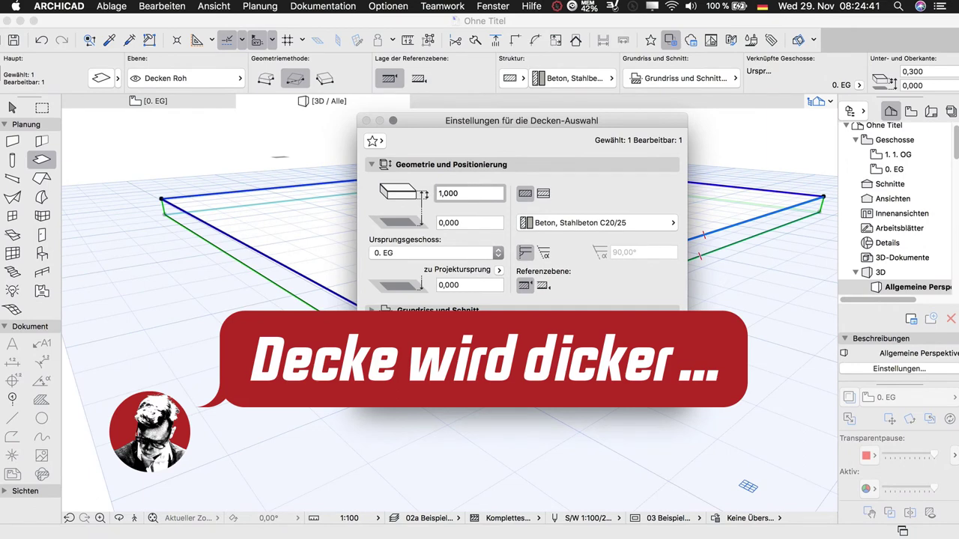
key("Return")
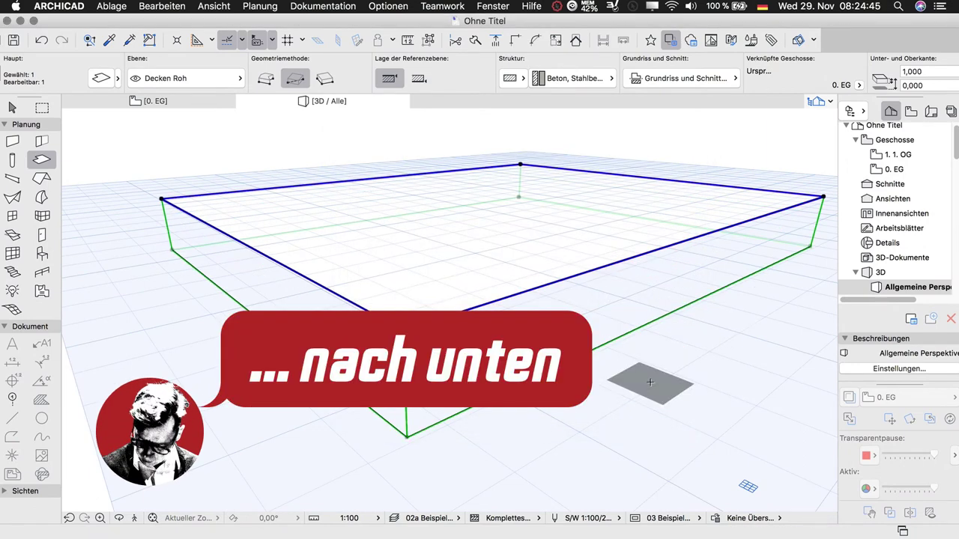
Keep 0. EG as the slab's home story and set its reference plane to the slab's underside.
key("super+t")
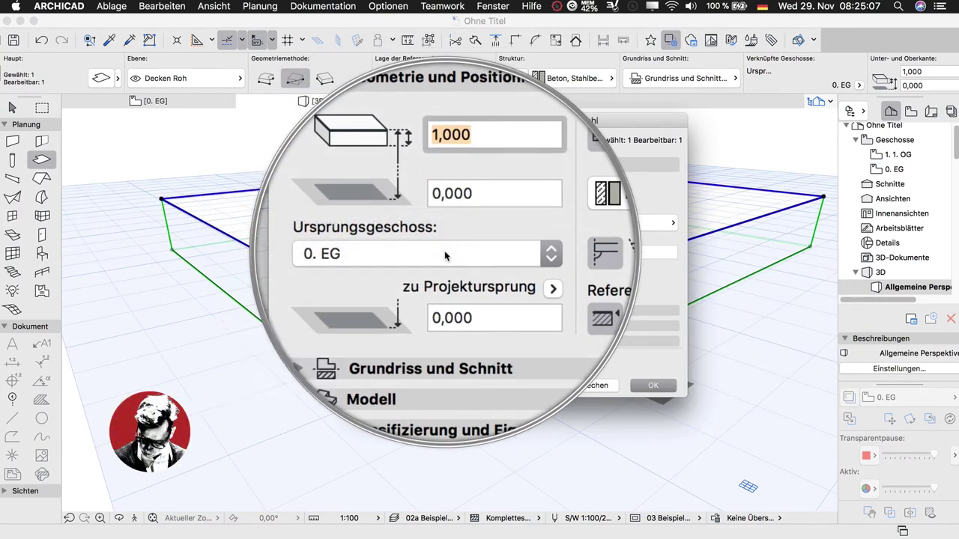
left_click(445, 255)
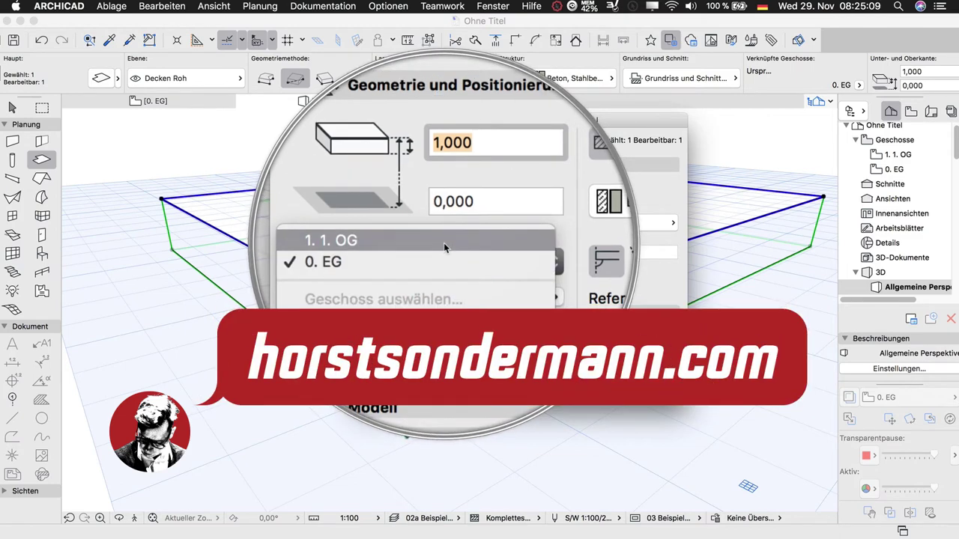
left_click(441, 252)
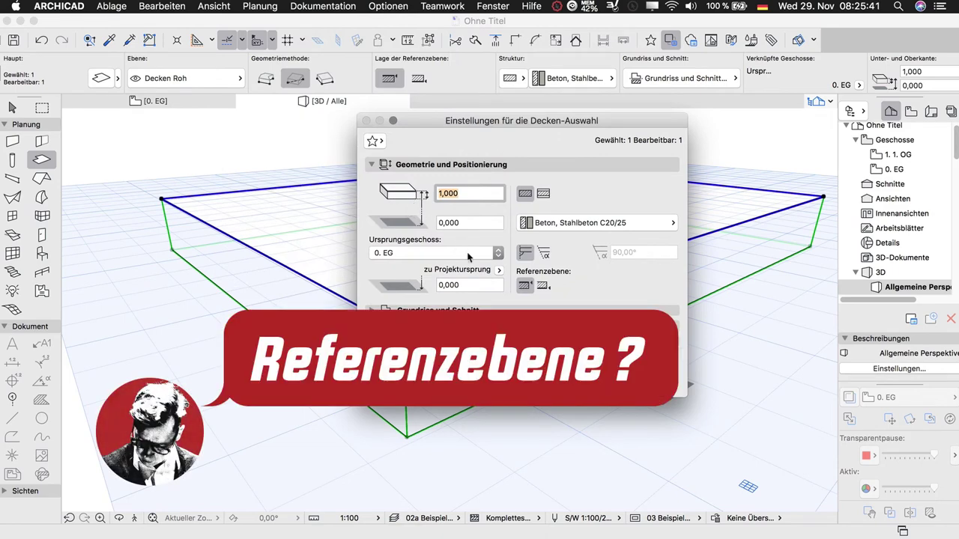
left_click(542, 285)
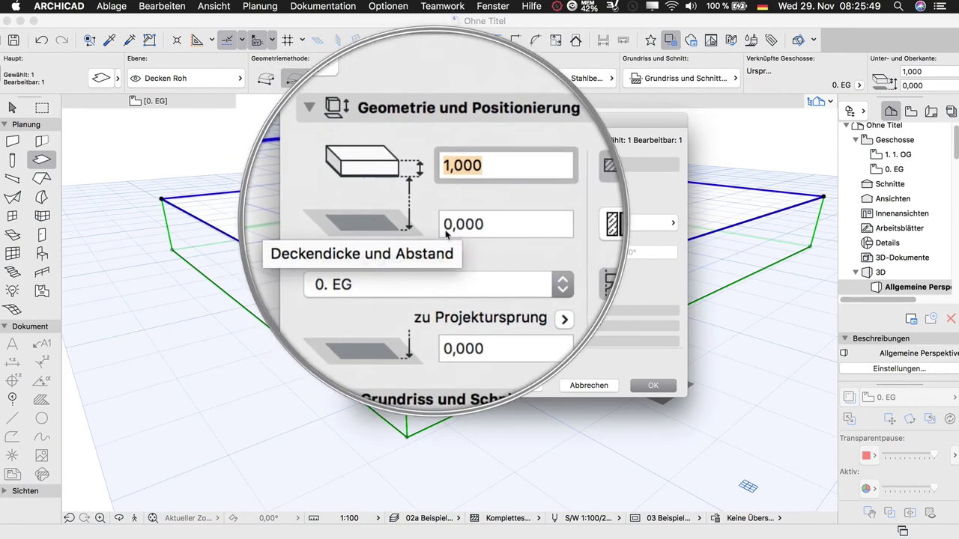
left_click(652, 385)
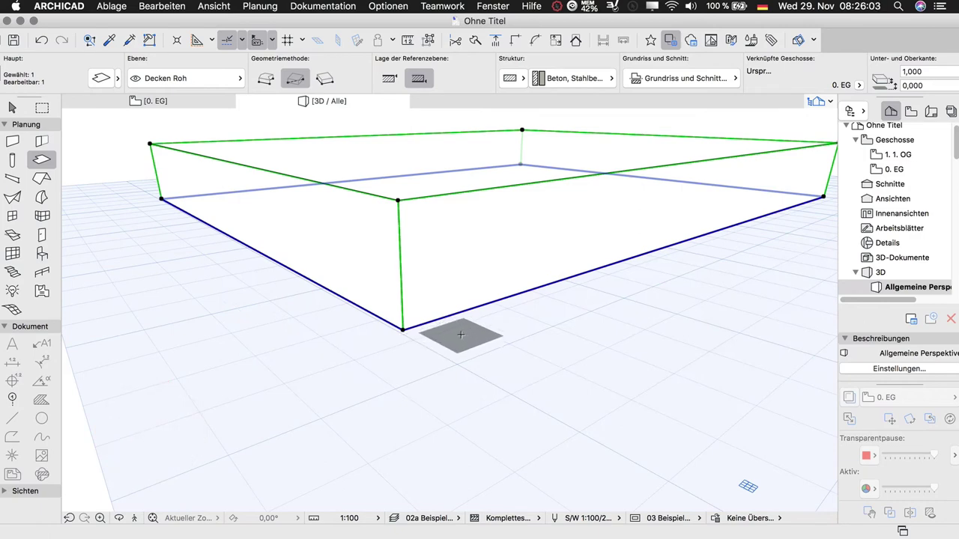
Set the slab's reference plane to its upper surface in the selection settings.
key("super+t")
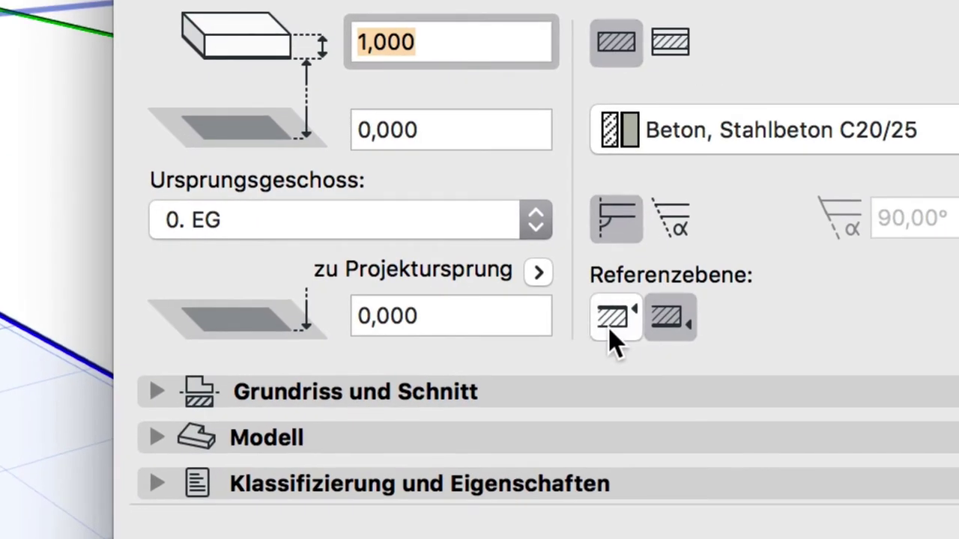
left_click(524, 285)
left_click(650, 386)
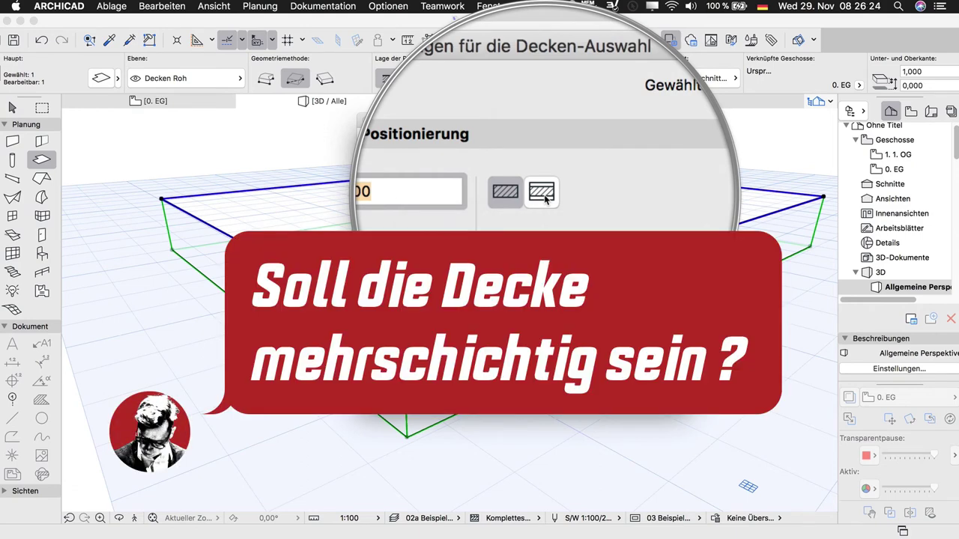
Try the multilayer structure for the slab, view the available composites, and return to the single-material structure.
left_click(545, 196)
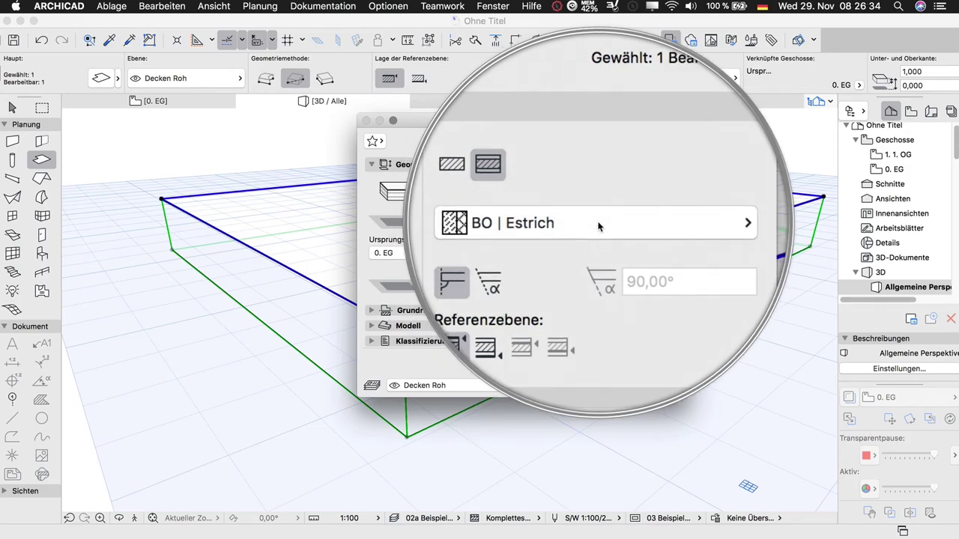
left_click(599, 224)
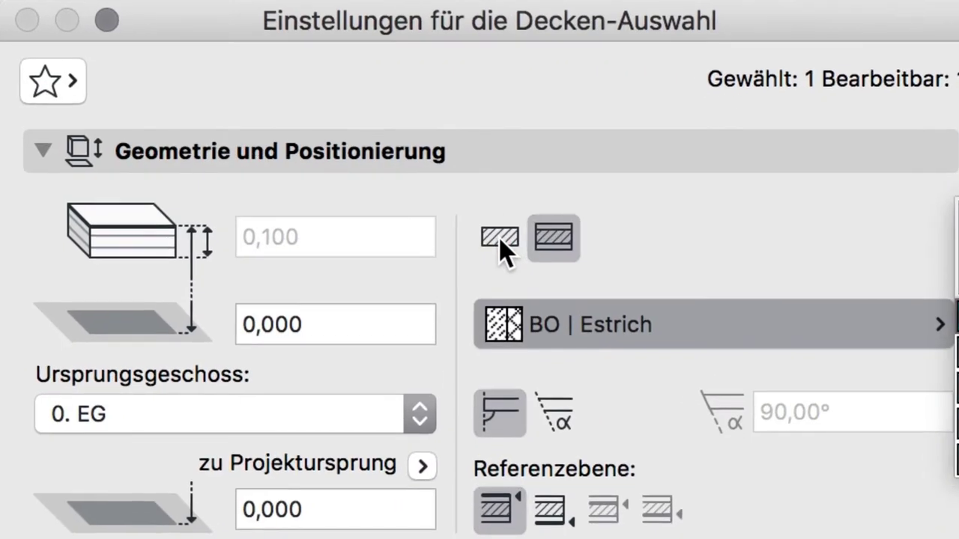
left_click(527, 196)
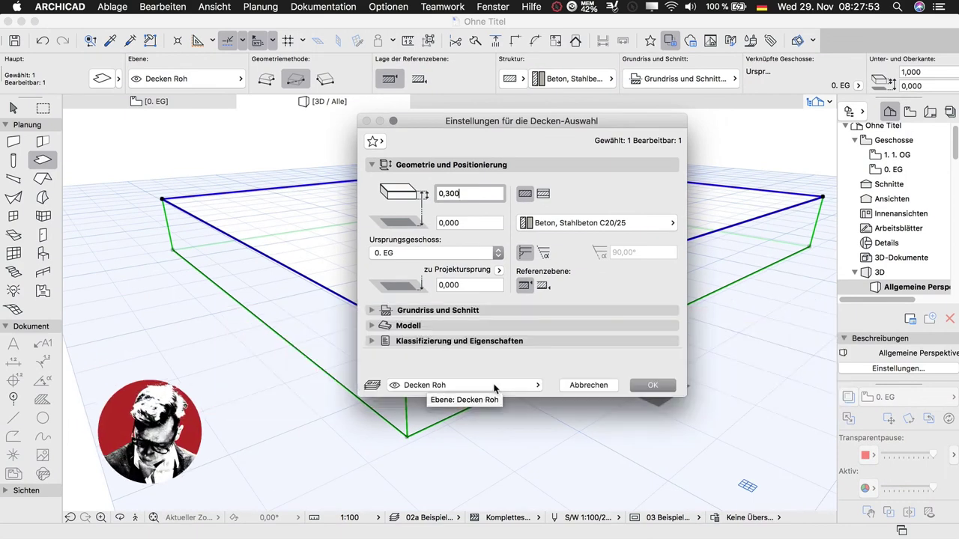
Keep the slab on the Decken Roh layer in its selection settings.
left_click(557, 388)
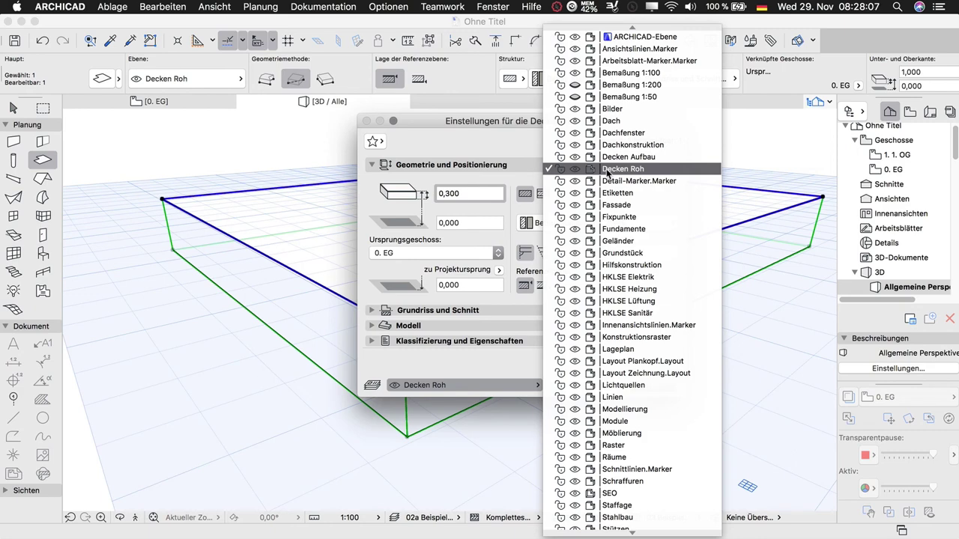
left_click(607, 170)
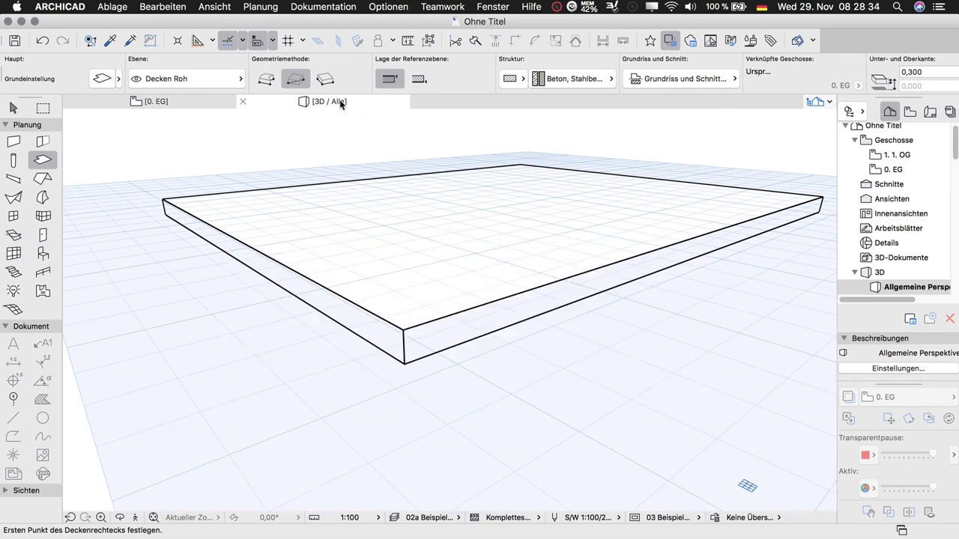
Turn off the display of the editing plane (Darstellung der Bearbeitungsebene) in the 3D view.
left_click(210, 7)
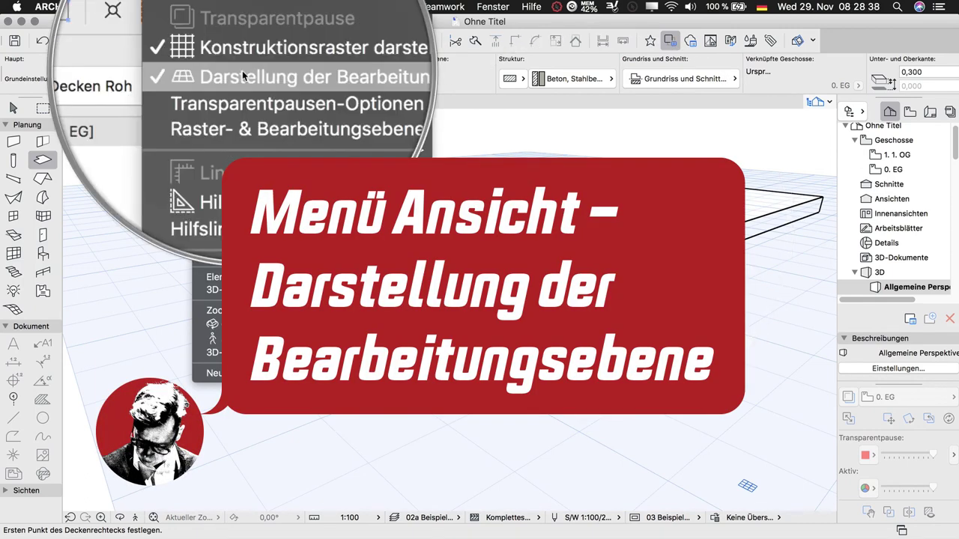
left_click(282, 74)
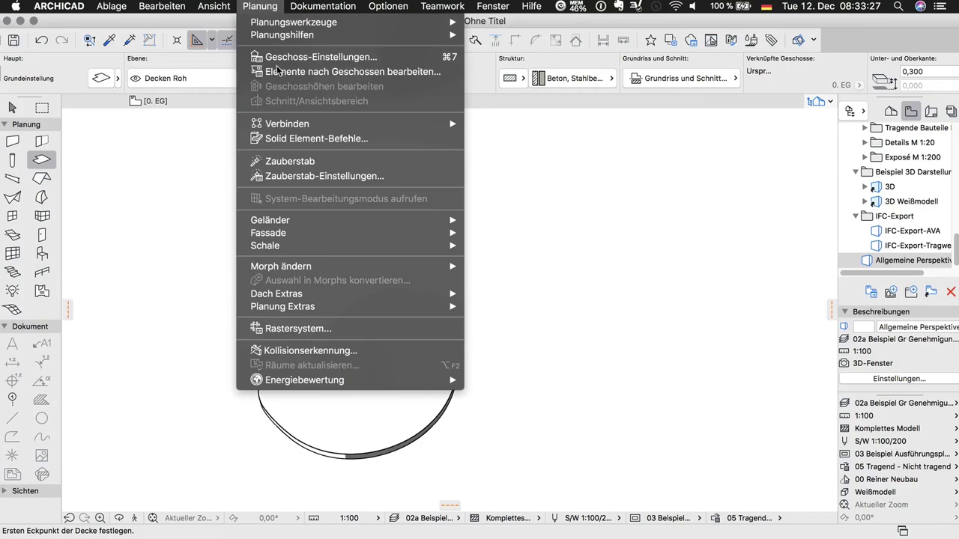
Copy the curved slab from story 0. EG to stories 1 through 13 with Elemente nach Geschossen bearbeiten.
left_click(345, 70)
left_click(465, 165)
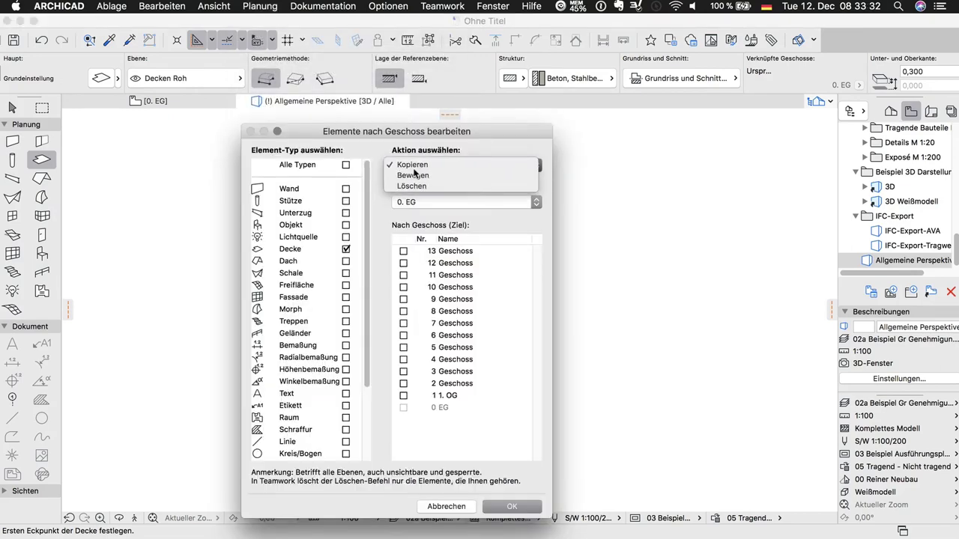
left_click(416, 186)
left_click_drag(404, 251, 405, 395)
left_click(404, 396)
left_click(517, 508)
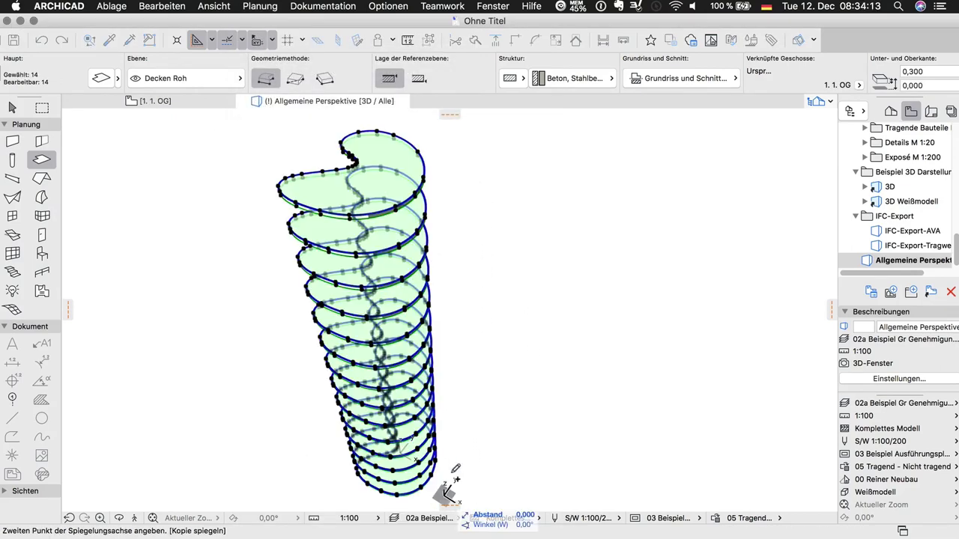
Mirror a copy of the selected slab stack so that it stands beside the original.
left_click(459, 386)
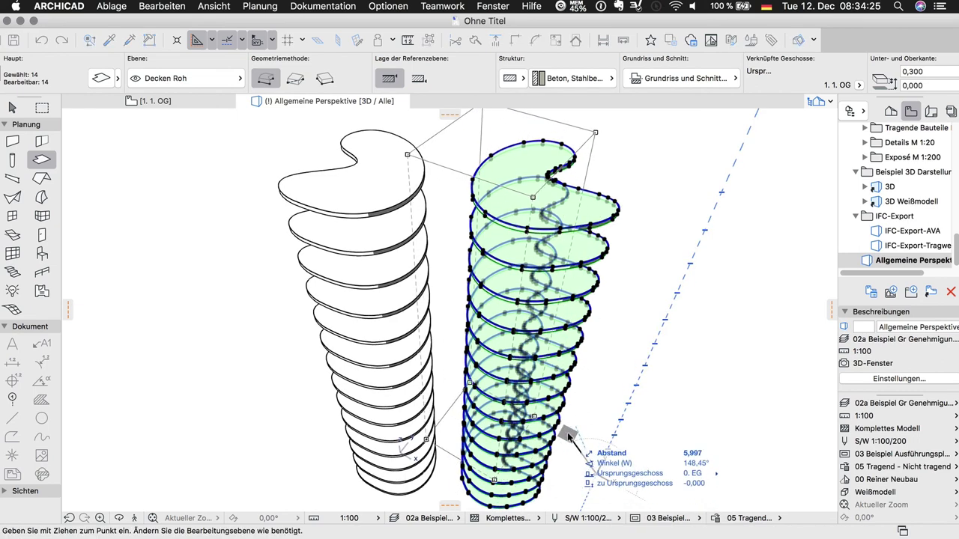
key("Escape")
Select all slabs of both stacks and cut a rectangular notch out of them using the rectangular geometry method.
middle_click_drag(593, 460, 691, 313, "shift")
key("ctrl+a")
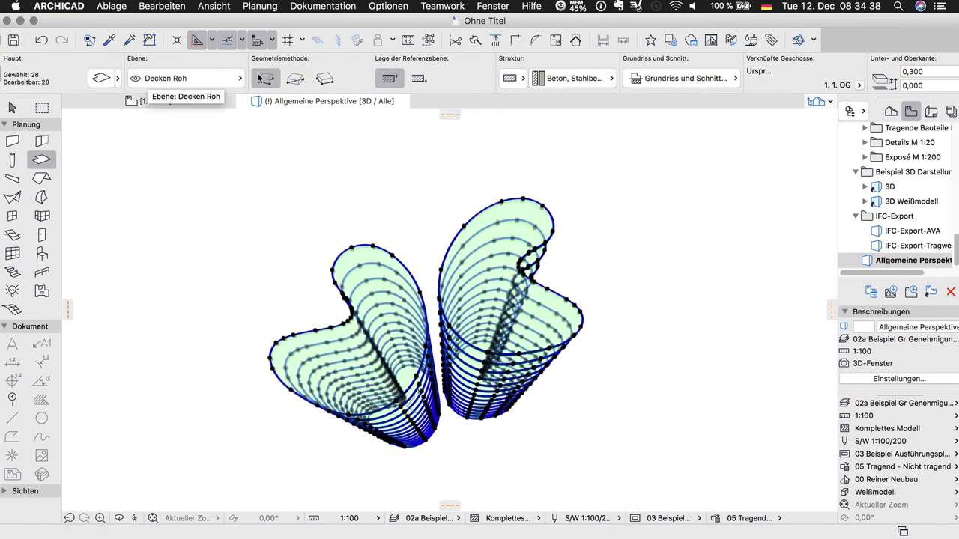
left_click(295, 78)
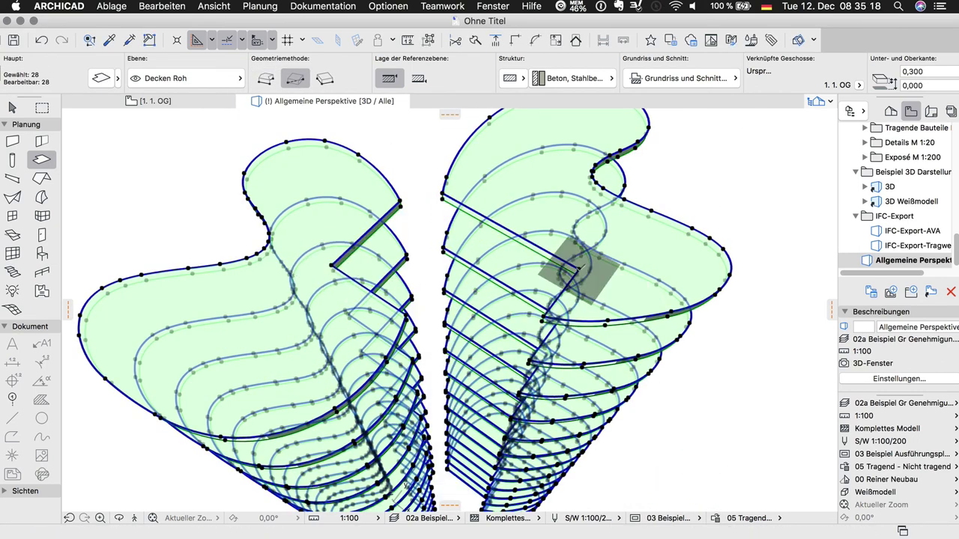
key("Escape")
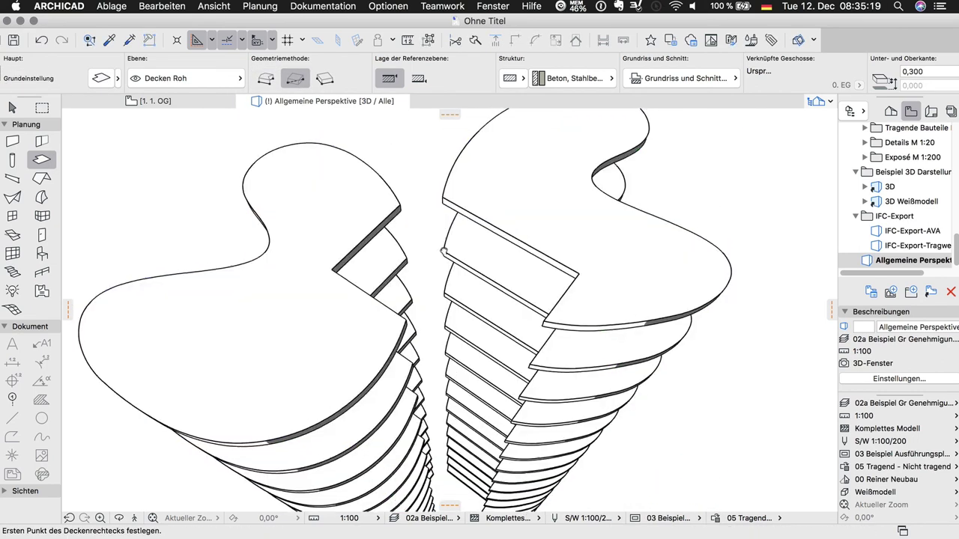
Set the 3D style of the view to Schattierung mit Schatten.
middle_click_drag(578, 267, 402, 274, "shift")
scroll(402, 274, "up", 5)
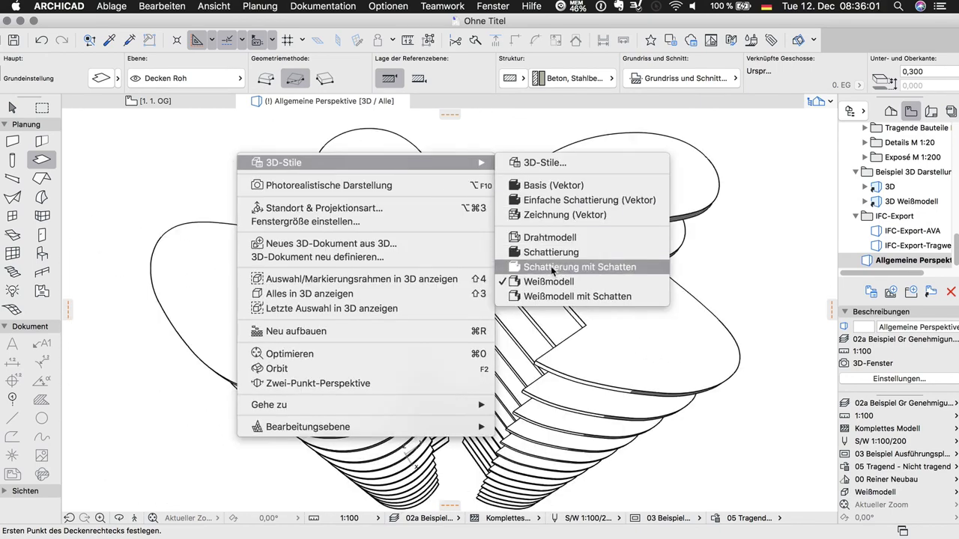
left_click(550, 266)
Set the view's graphic override to Keine Überschreibungen and view the two towers from another angle.
left_click(899, 467)
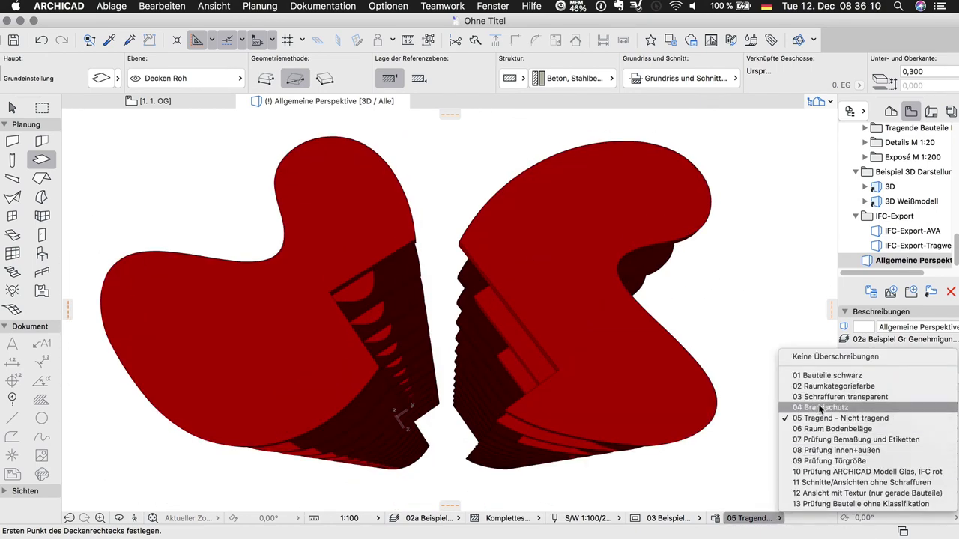
left_click(816, 355)
middle_click_drag(794, 368, 599, 357, "shift")
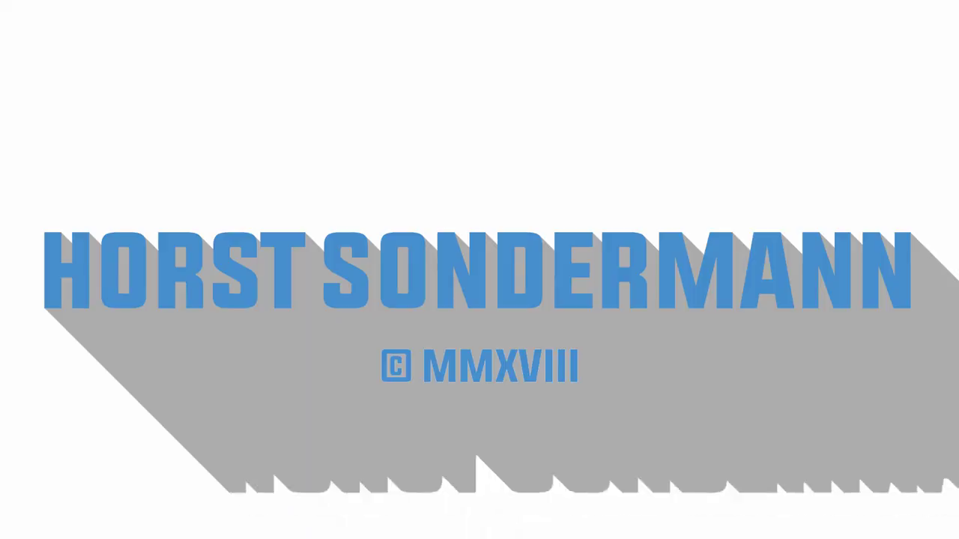